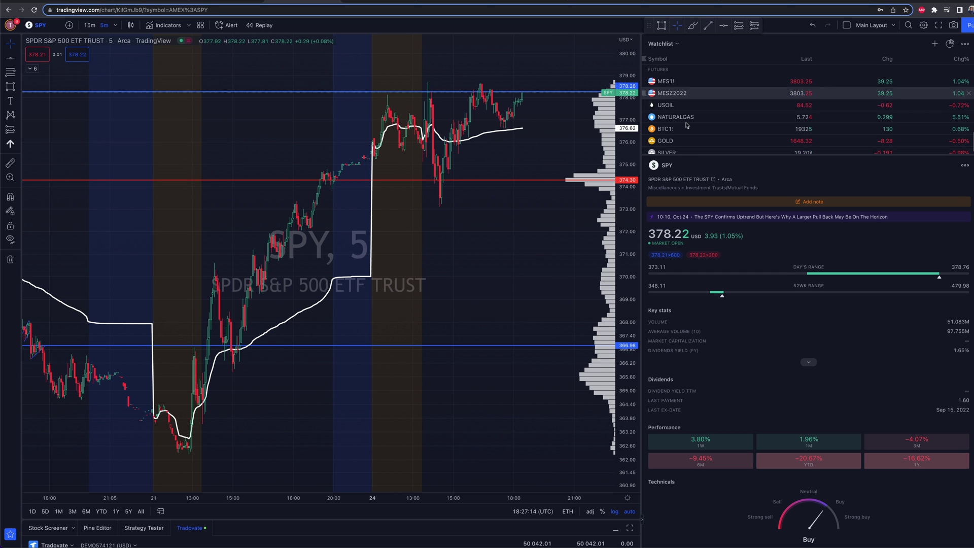
Step: Keep the chart on MES1! after browsing the 'MIC' micro futures results in symbol search
{"action": "left_click", "coordinate": [688, 84]}
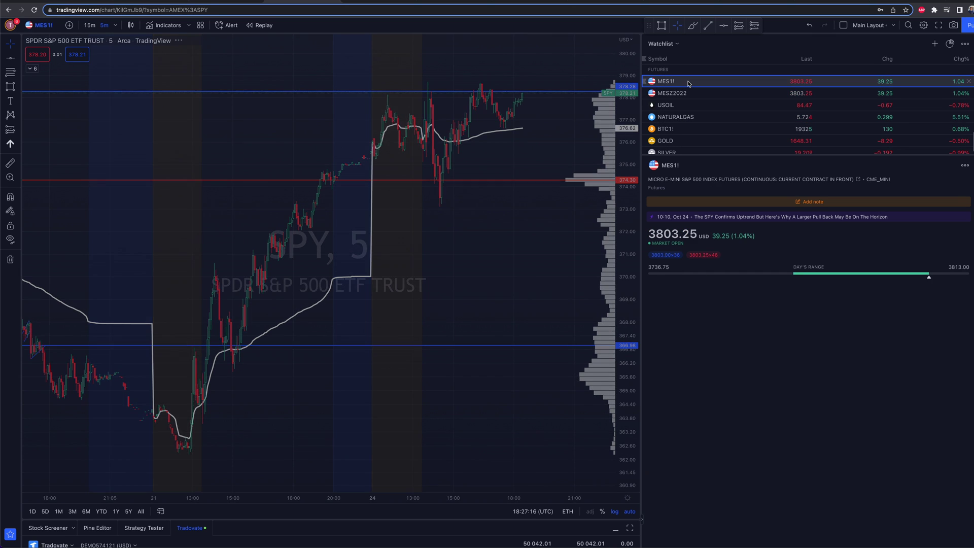
{"action": "left_click", "coordinate": [43, 25]}
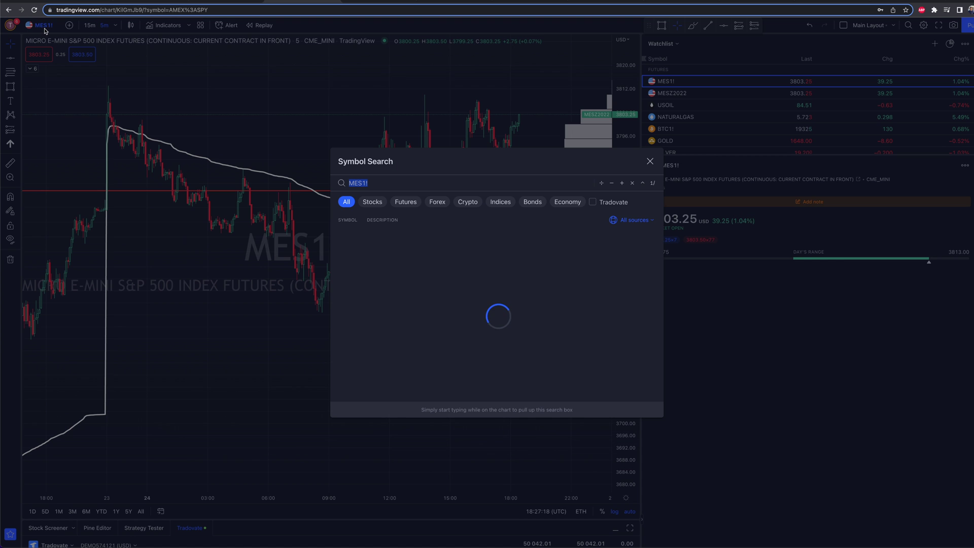
{"action": "type", "text": "MICRO"}
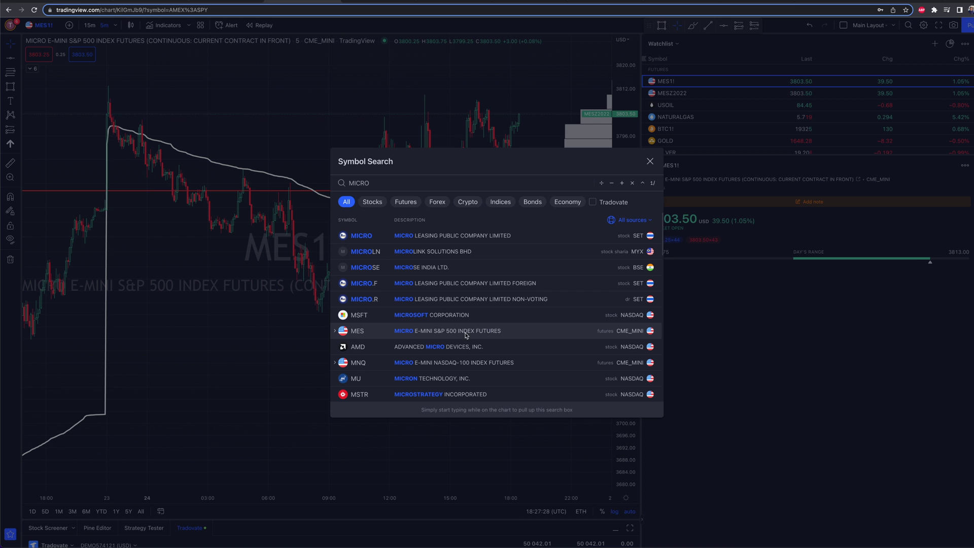
{"action": "left_click", "coordinate": [365, 334]}
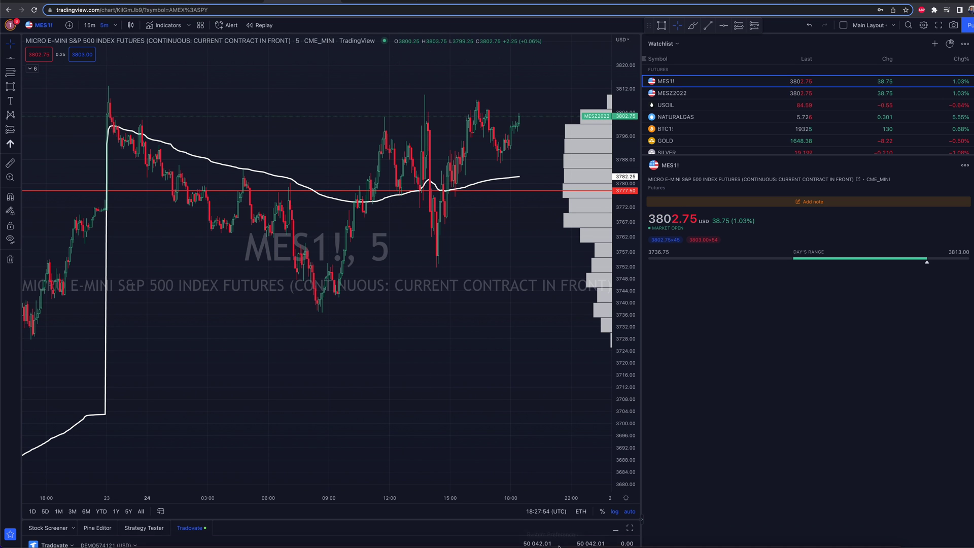
Step: Expand the Tradovate panel, log out of Tradovate, and connect Paper Trading (10 019.50 balance)
{"action": "left_click", "coordinate": [629, 528]}
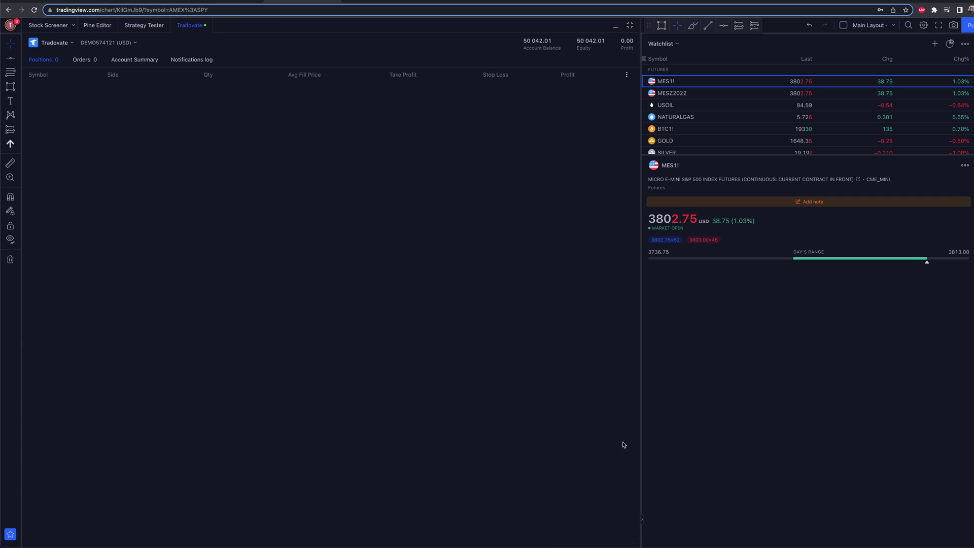
{"action": "left_click", "coordinate": [125, 44]}
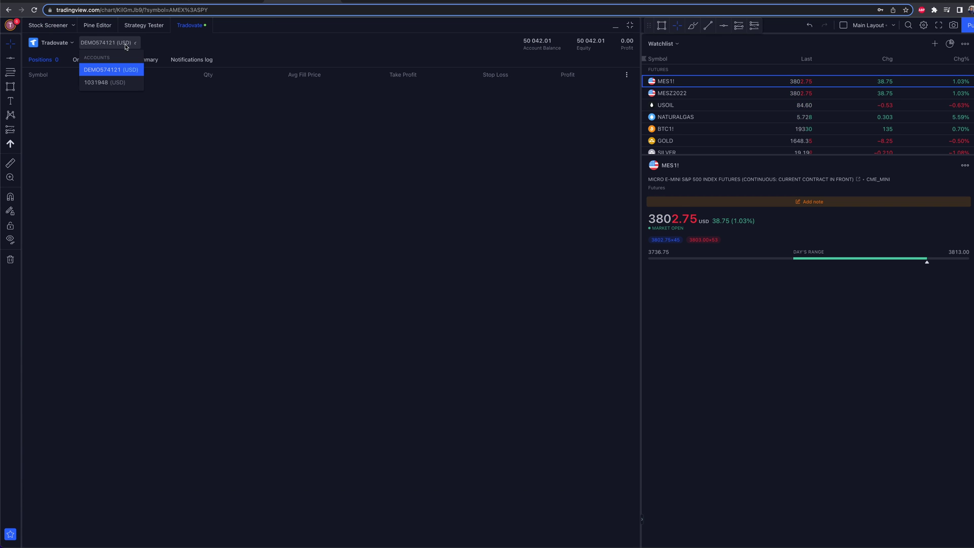
{"action": "left_click", "coordinate": [51, 43]}
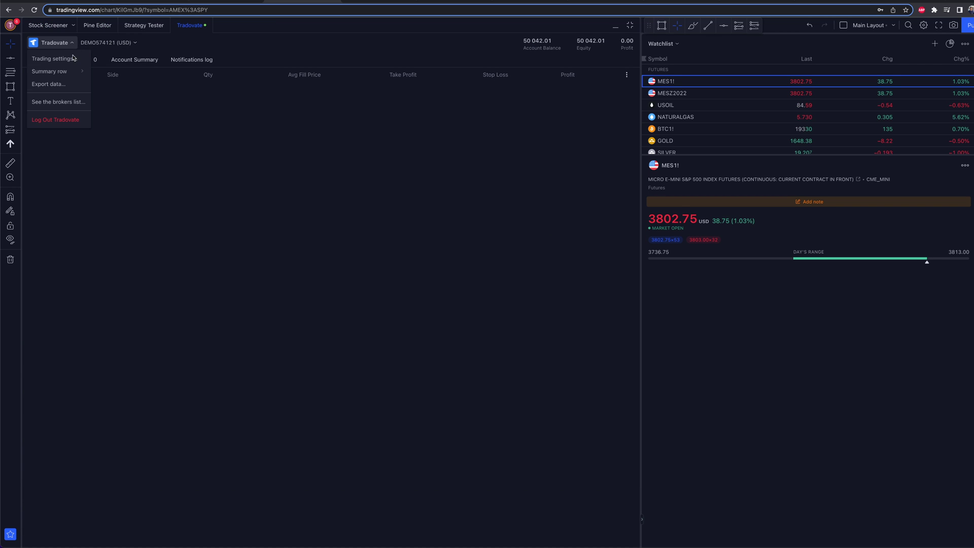
{"action": "left_click", "coordinate": [65, 123]}
{"action": "mouse_move", "coordinate": [236, 125]}
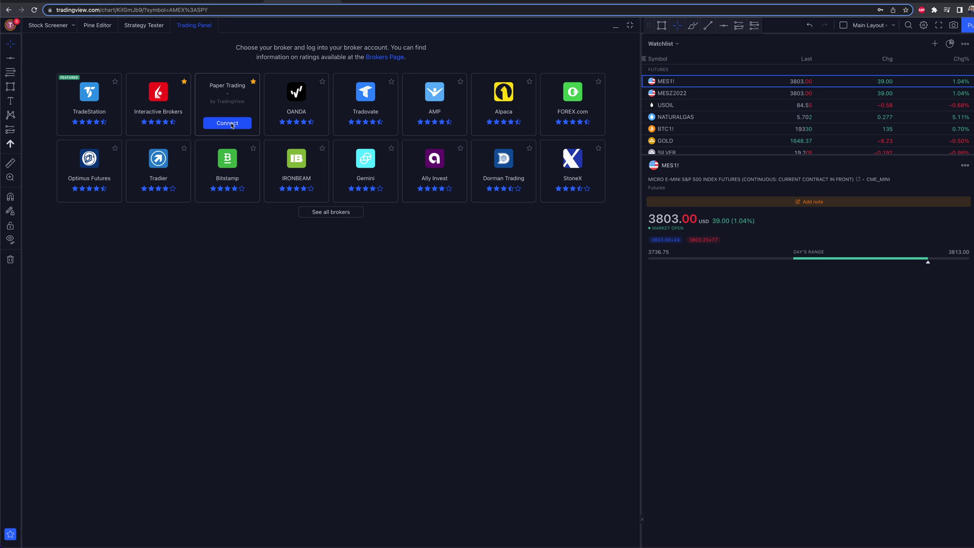
{"action": "left_click", "coordinate": [231, 124]}
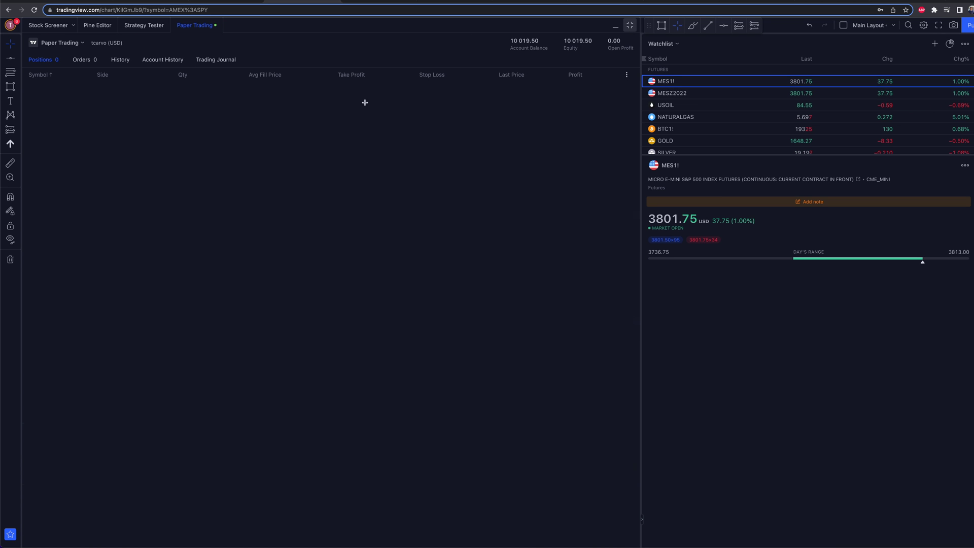
Step: Restore the MES1! 5-minute chart with the Paper Trading panel docked below it
{"action": "left_click", "coordinate": [629, 24]}
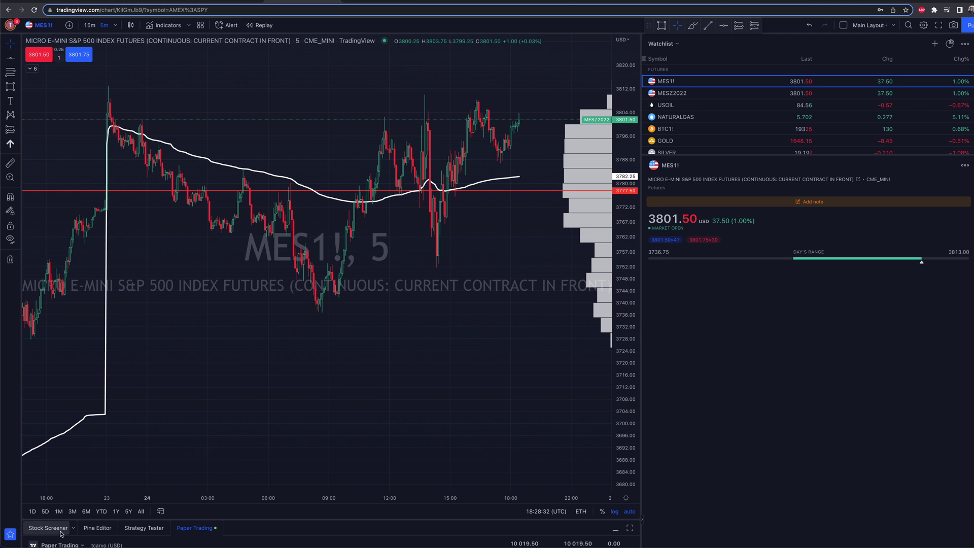
{"action": "left_click", "coordinate": [194, 528]}
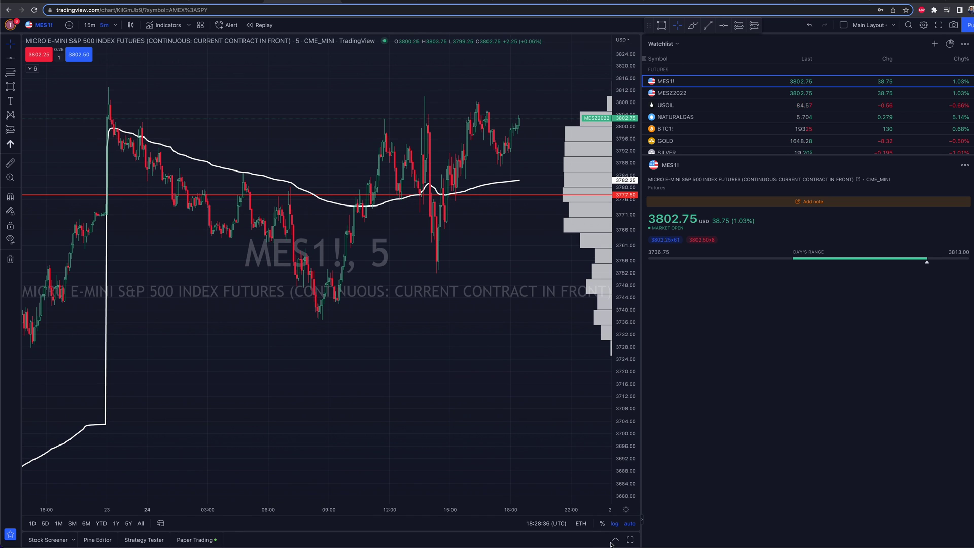
{"action": "left_click", "coordinate": [629, 540]}
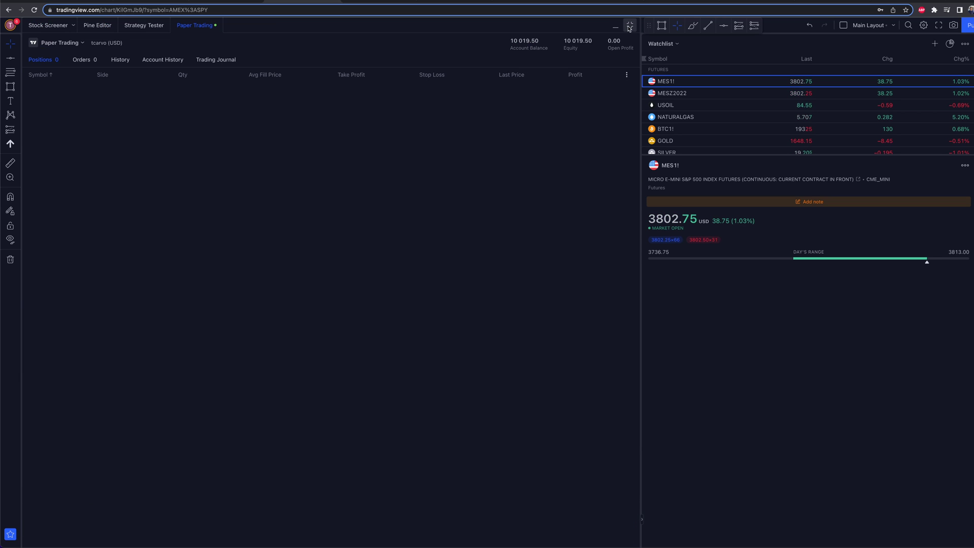
{"action": "left_click", "coordinate": [71, 42]}
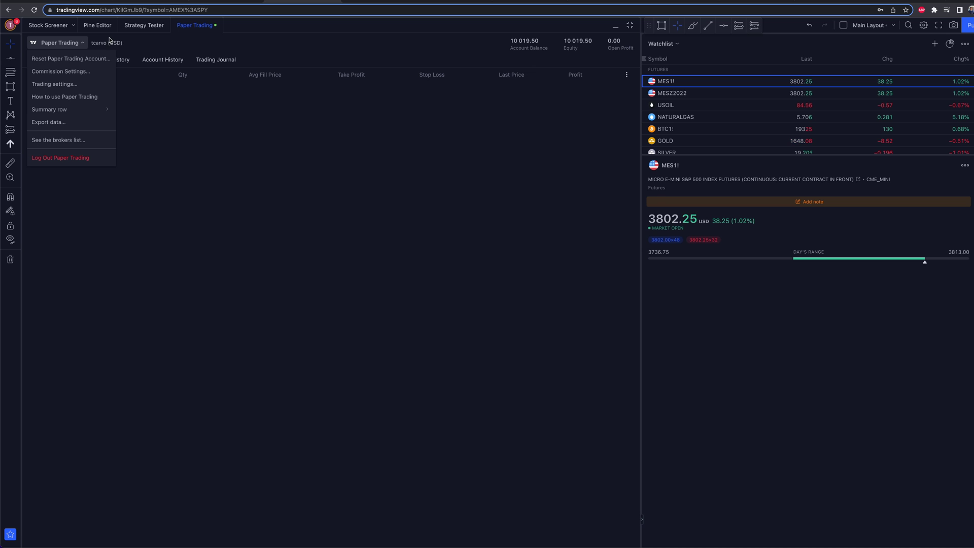
{"action": "left_click", "coordinate": [216, 165]}
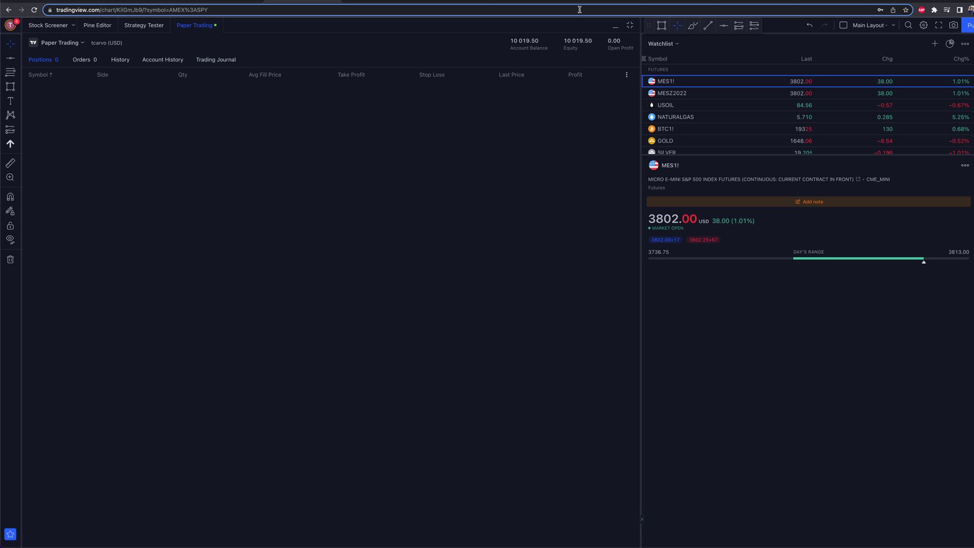
{"action": "left_click", "coordinate": [631, 26]}
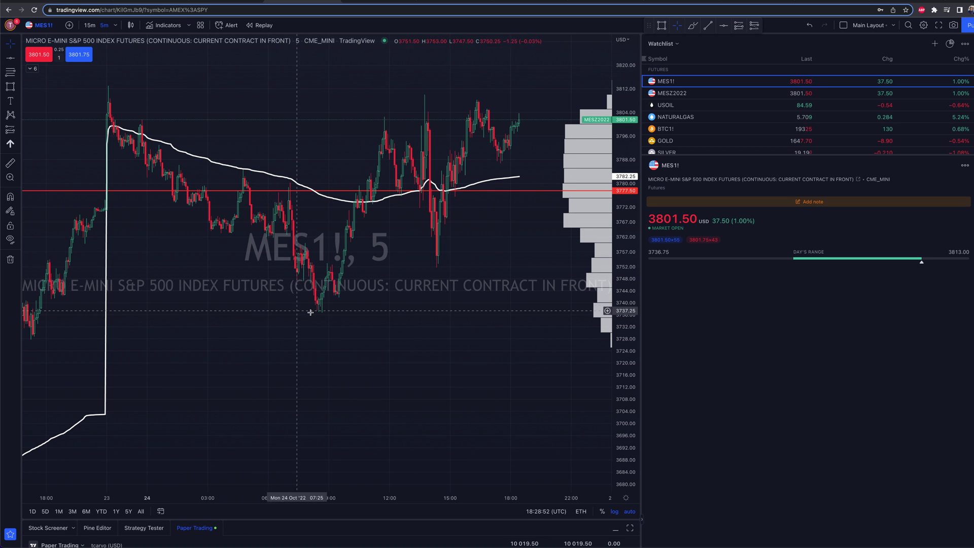
{"action": "scroll", "coordinate": [315, 311], "scroll_direction": "down", "scroll_amount": 3}
{"action": "scroll", "coordinate": [315, 311], "scroll_direction": "right", "scroll_amount": 2}
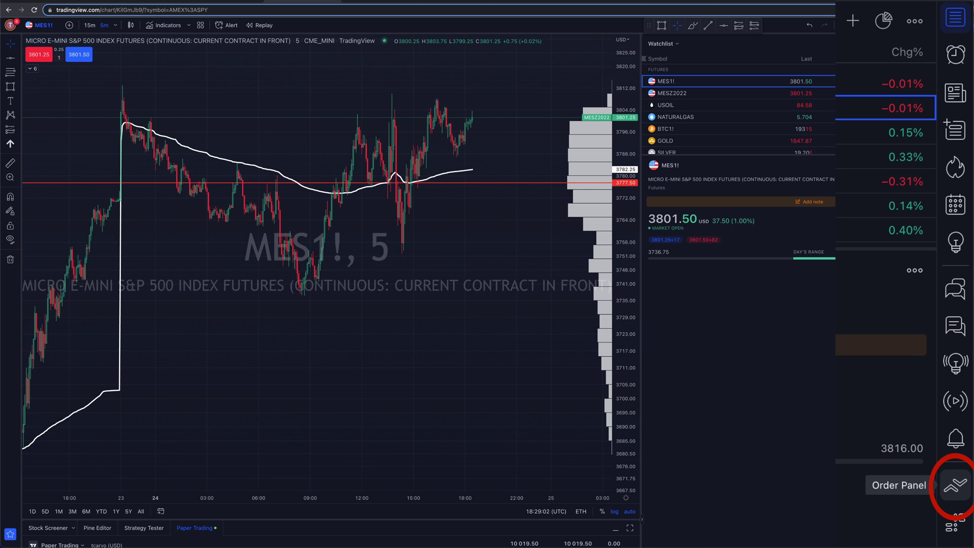
Step: Buy one MES1! contract at 3801.50 from the depth-of-market ladder
{"action": "left_click", "coordinate": [962, 534]}
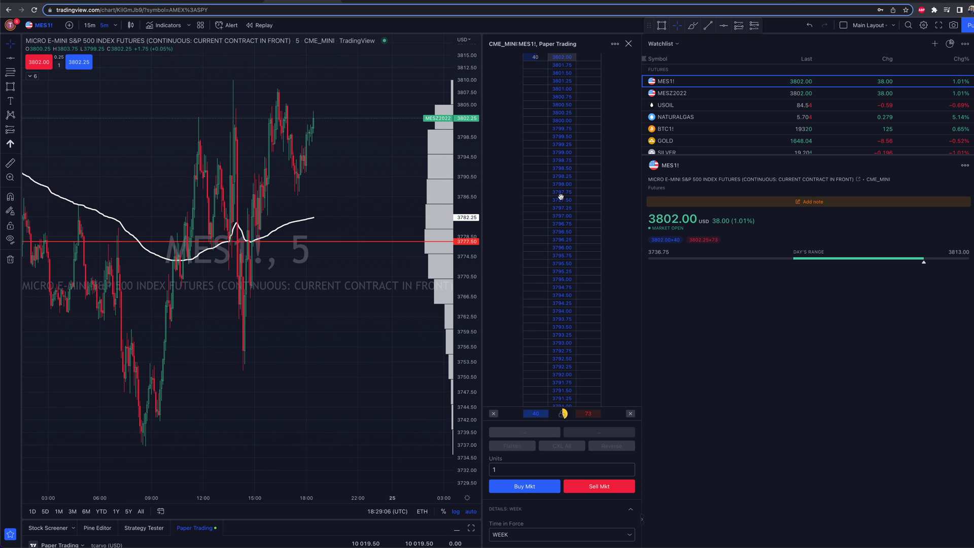
{"action": "scroll", "coordinate": [570, 243], "scroll_direction": "up", "scroll_amount": 3}
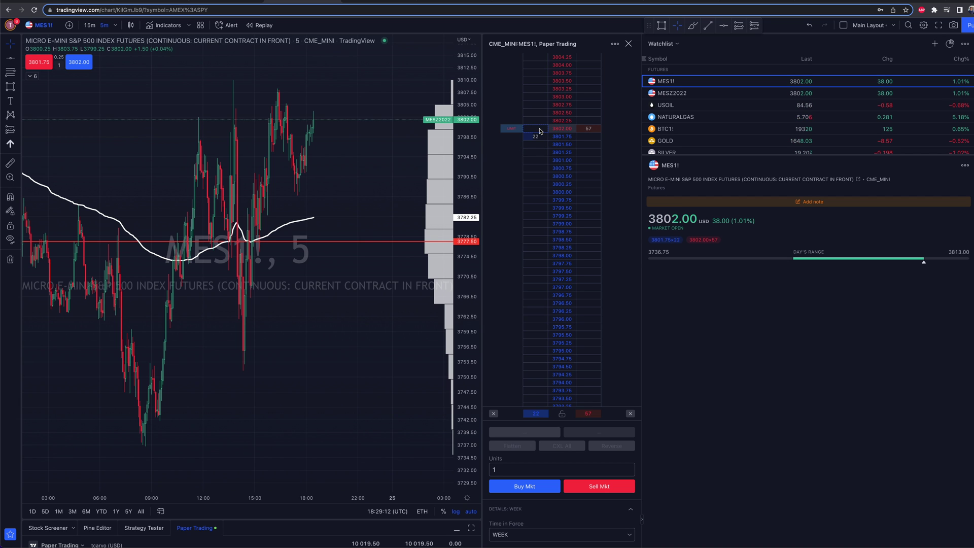
{"action": "left_click", "coordinate": [533, 149]}
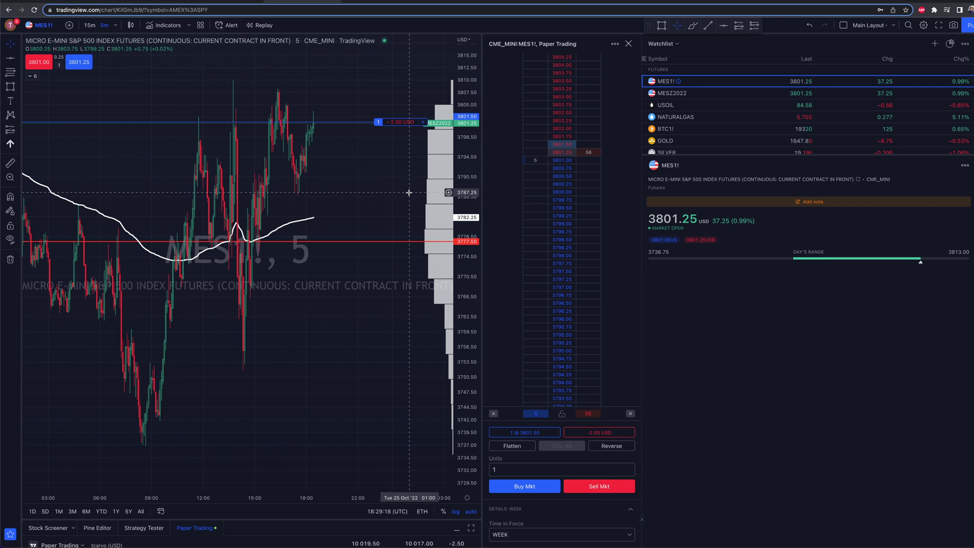
Step: Flatten the long MES1! position and close the ladder panel
{"action": "scroll", "coordinate": [409, 192], "scroll_direction": "left", "scroll_amount": 2}
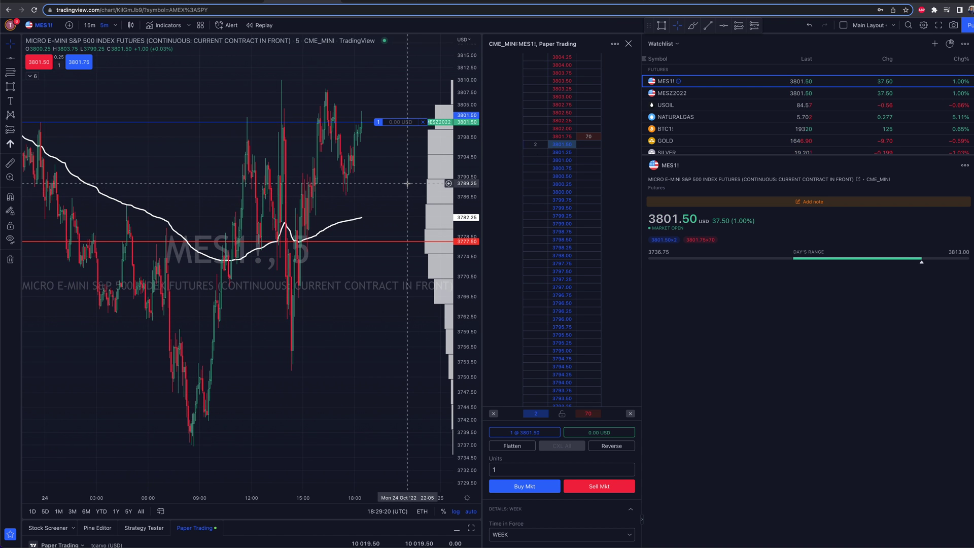
{"action": "scroll", "coordinate": [408, 185], "scroll_direction": "down", "scroll_amount": 5}
{"action": "scroll", "coordinate": [408, 184], "scroll_direction": "right", "scroll_amount": 3}
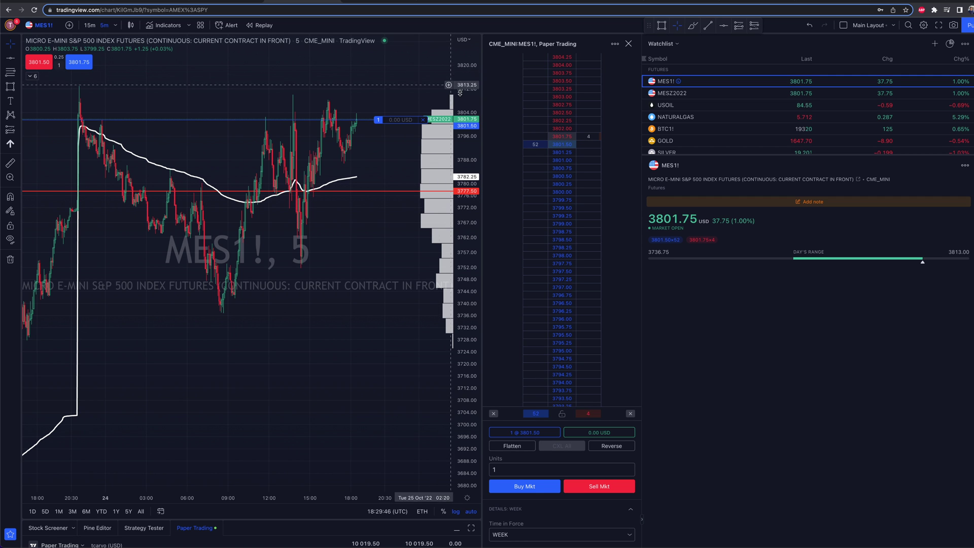
{"action": "left_click", "coordinate": [598, 489]}
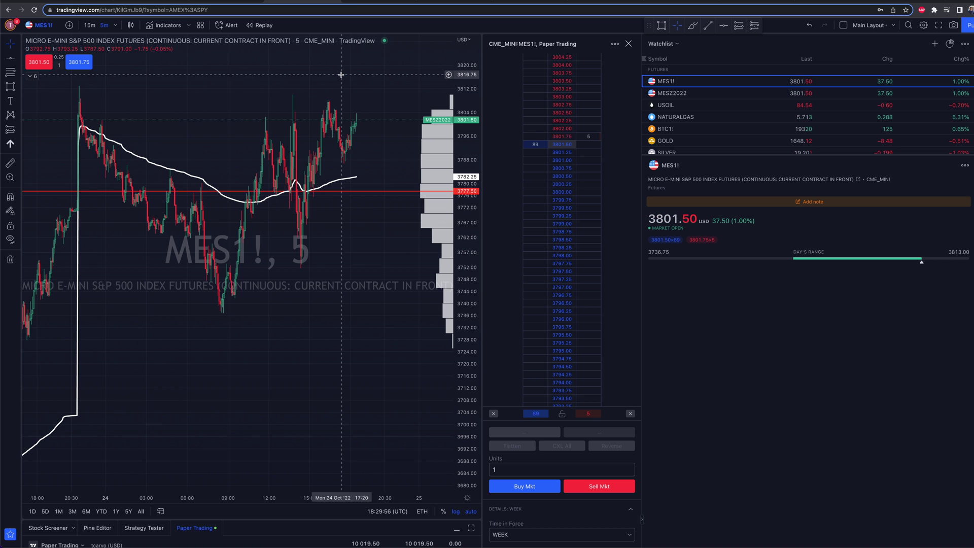
{"action": "left_click", "coordinate": [626, 46]}
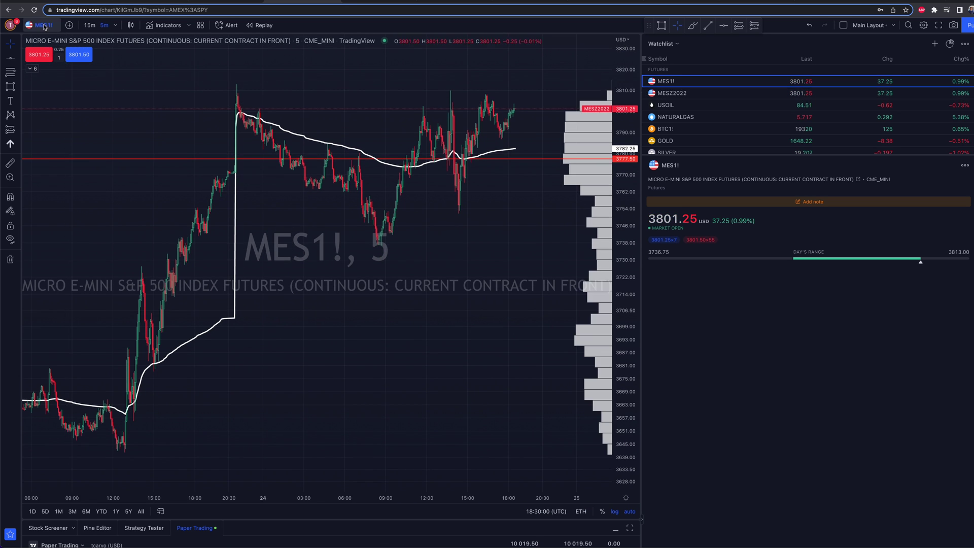
Step: Switch the chart to the December 2022 MESZ2022 contract via symbol search for 'MES'
{"action": "left_click", "coordinate": [703, 96]}
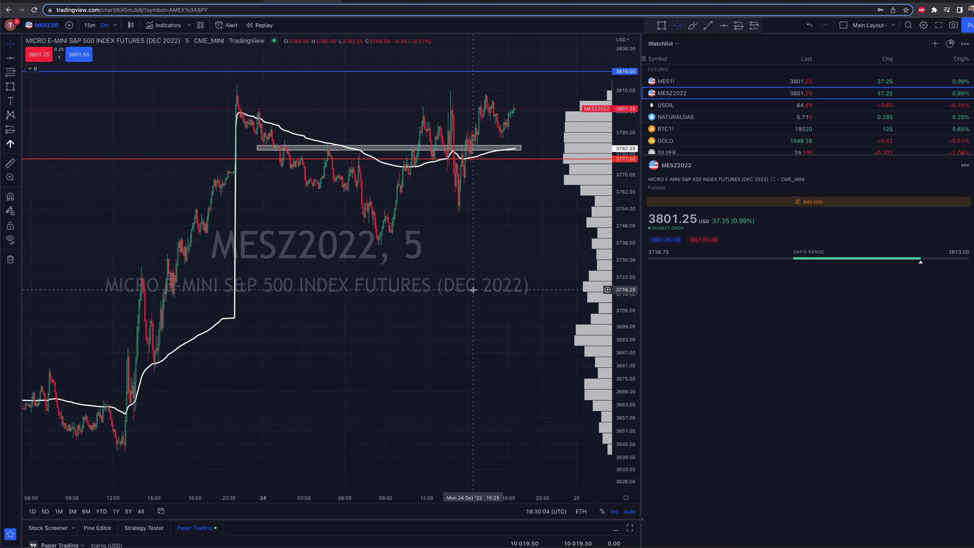
{"action": "left_click", "coordinate": [44, 27]}
{"action": "type", "text": "MES"}
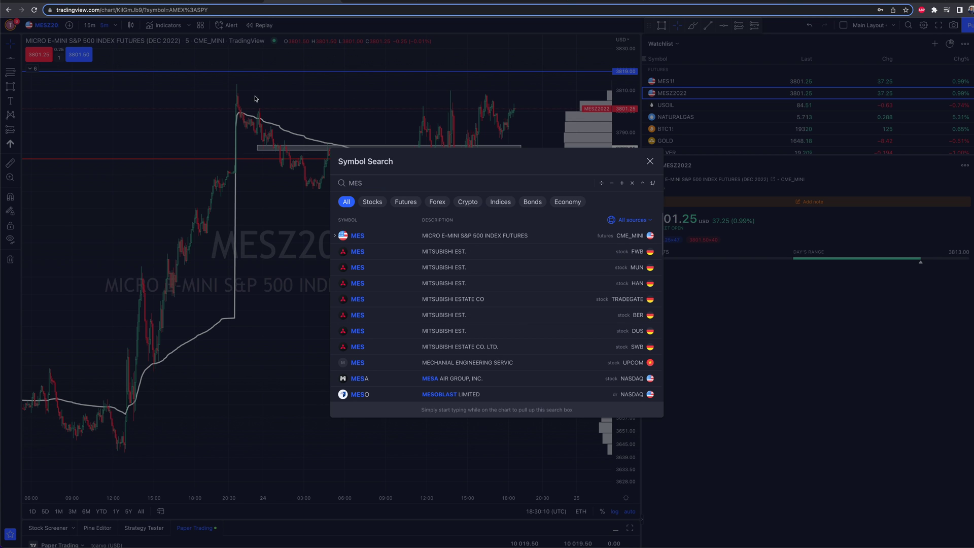
{"action": "left_click", "coordinate": [335, 237]}
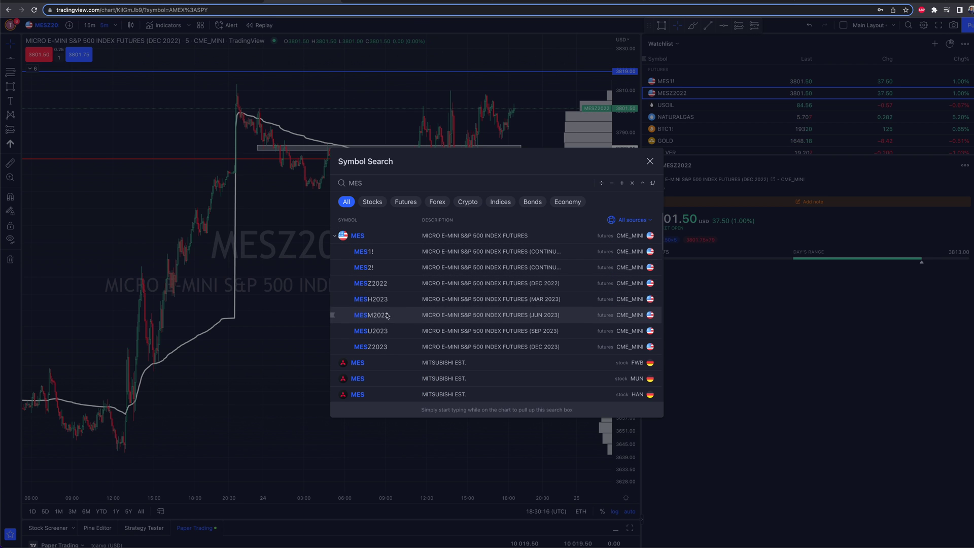
{"action": "left_click", "coordinate": [396, 285]}
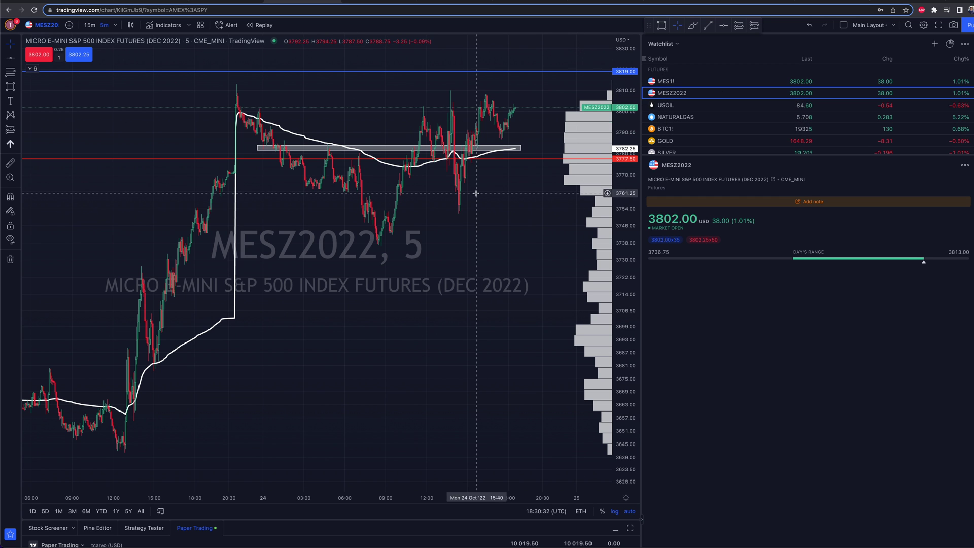
Step: Scroll to the latest MESZ2022 bars and expand the Paper Trading panel over the chart
{"action": "scroll", "coordinate": [507, 301], "scroll_direction": "right", "scroll_amount": 2}
{"action": "scroll", "coordinate": [507, 301], "scroll_direction": "right", "scroll_amount": 1}
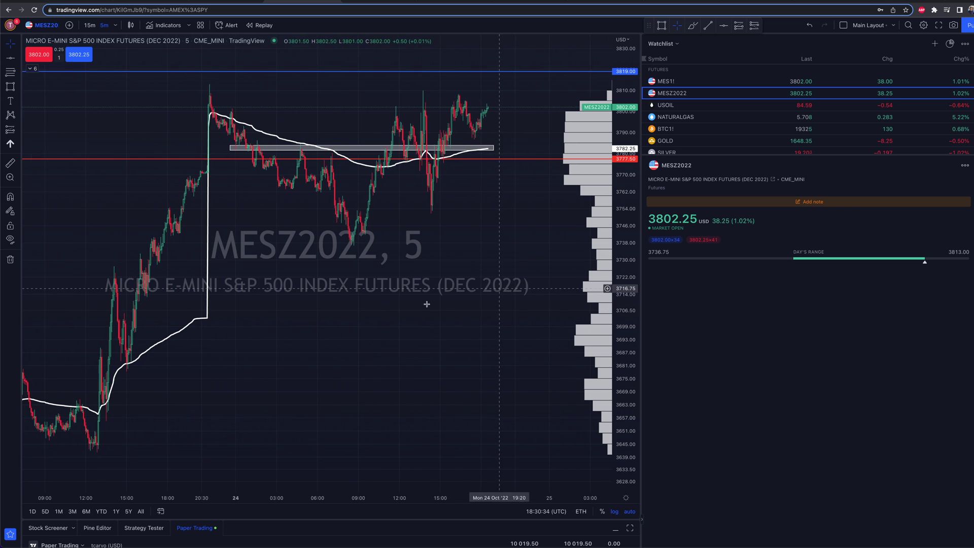
{"action": "scroll", "coordinate": [496, 306], "scroll_direction": "right", "scroll_amount": 1}
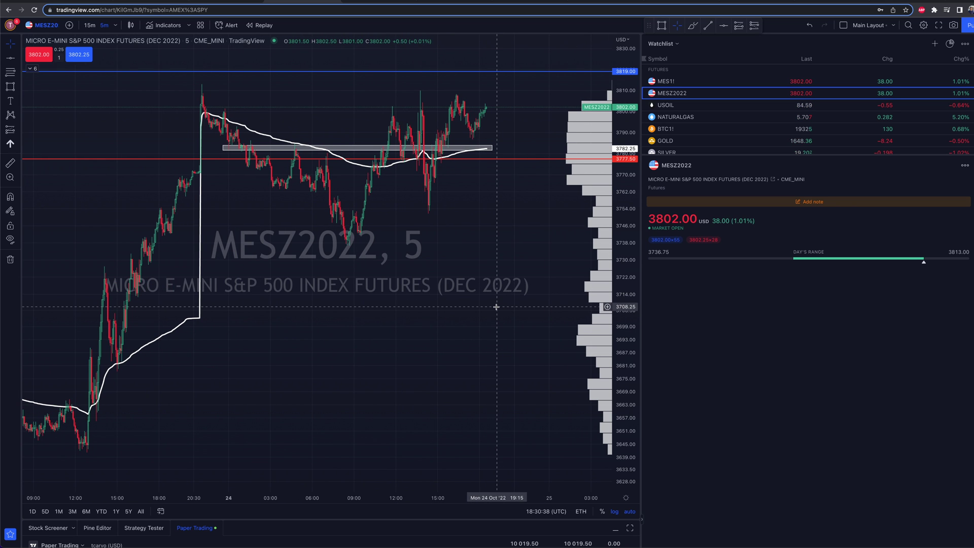
{"action": "left_click", "coordinate": [630, 528]}
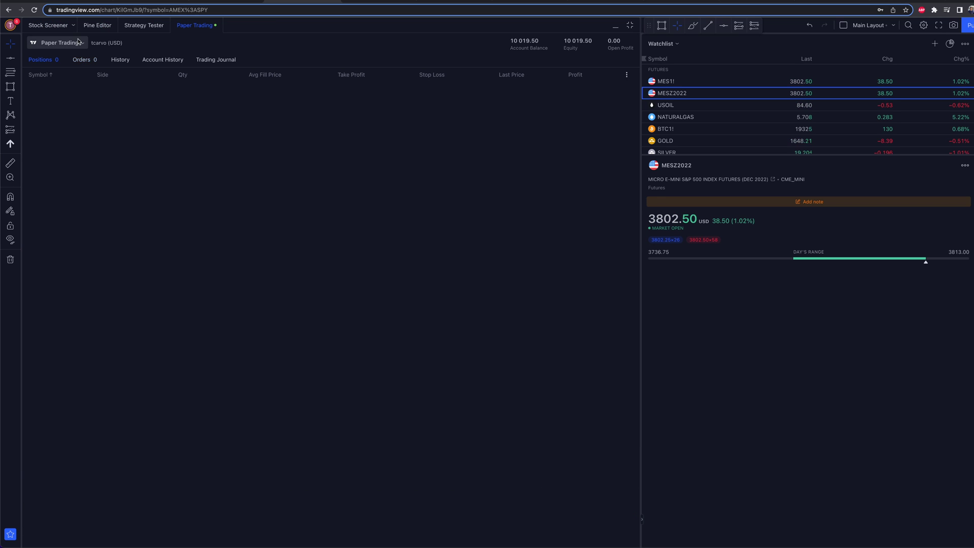
Step: Disconnect Paper Trading, favourite Tradovate, log in to its demo account, and restore the MESZ2022 chart
{"action": "left_click", "coordinate": [60, 43]}
{"action": "left_click", "coordinate": [61, 158]}
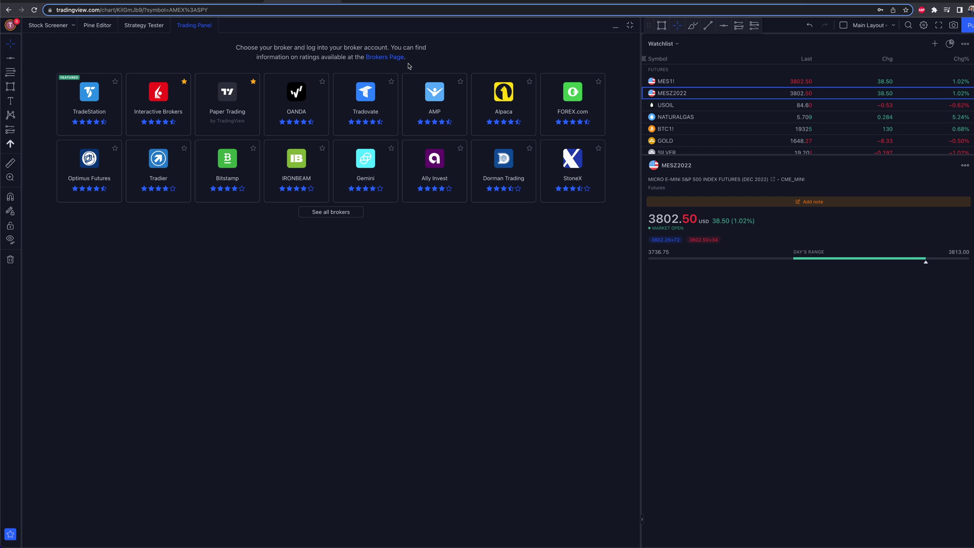
{"action": "left_click", "coordinate": [391, 82]}
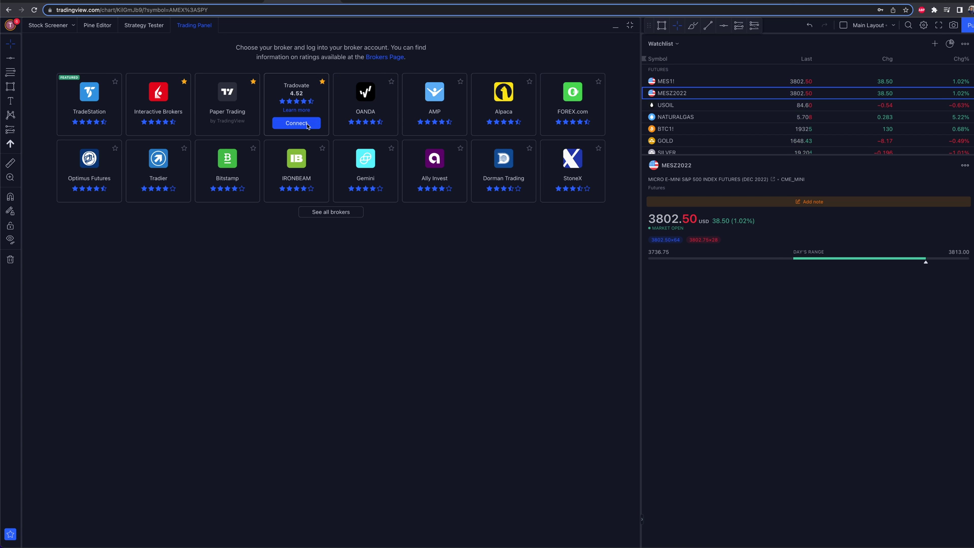
{"action": "left_click", "coordinate": [307, 123]}
{"action": "left_click", "coordinate": [476, 335]}
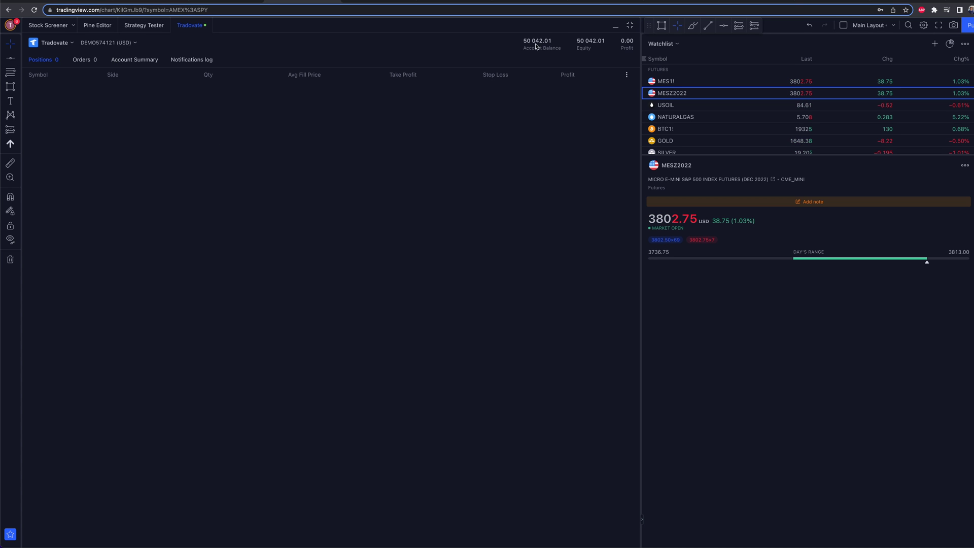
{"action": "left_click", "coordinate": [629, 25]}
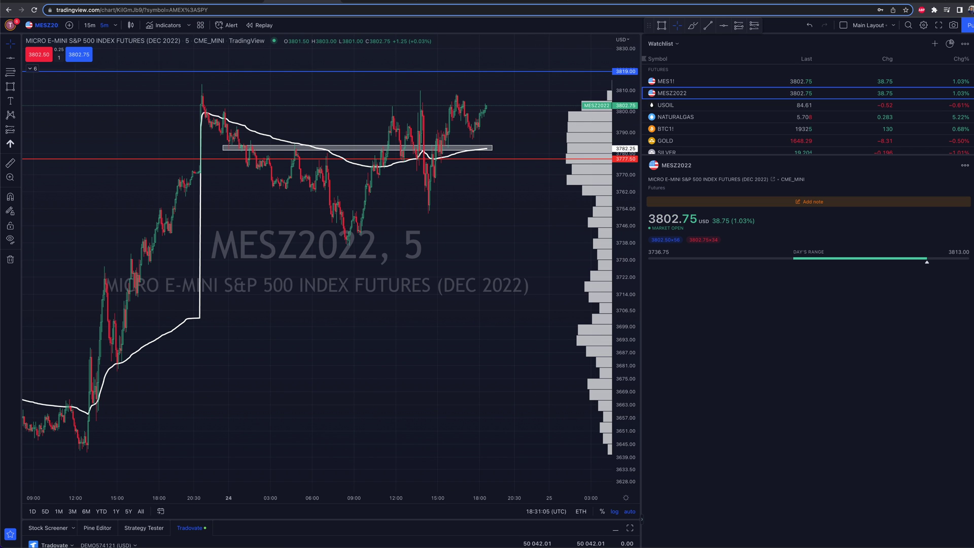
Step: Buy one MESZ2022 at market from the DOM, then attempt an MES1! market buy and dismiss the non-tradable warning
{"action": "left_click", "coordinate": [965, 289]}
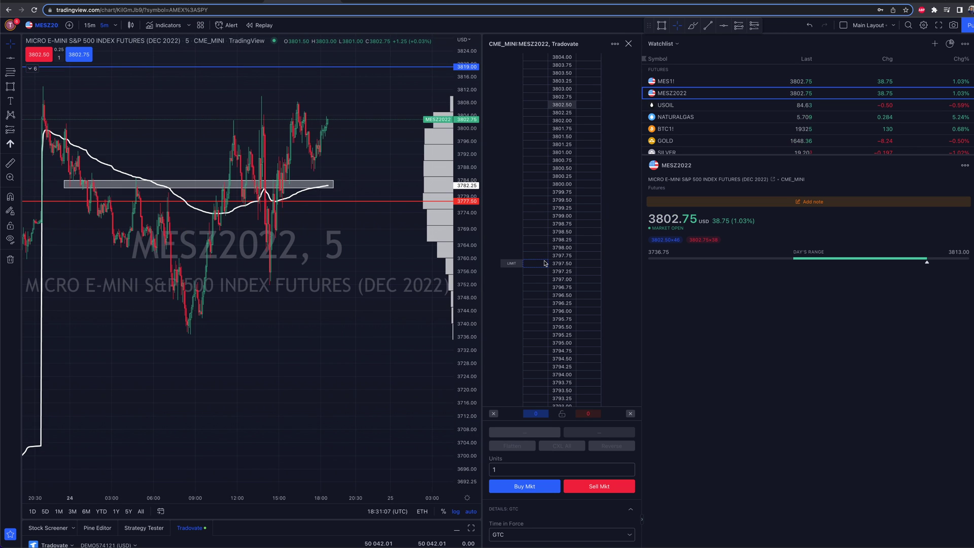
{"action": "left_click", "coordinate": [524, 485]}
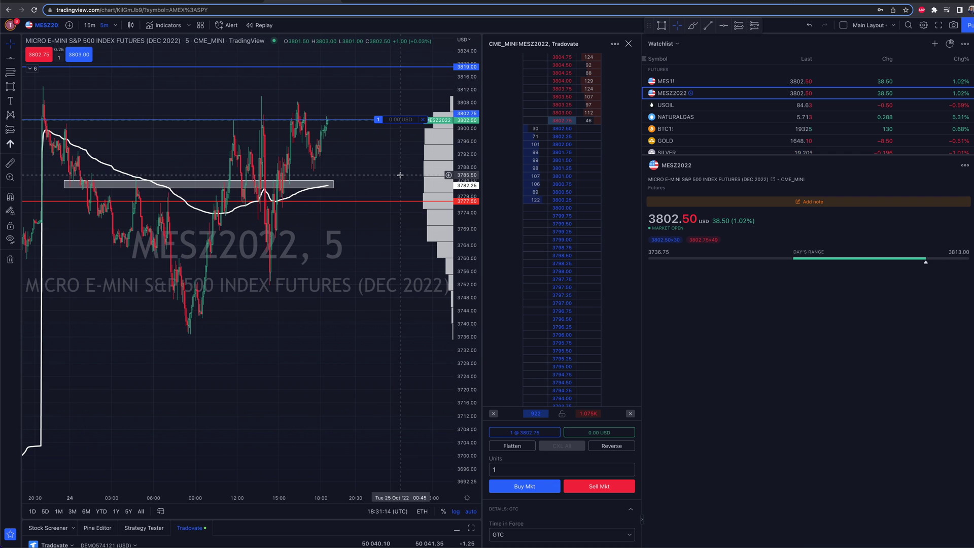
{"action": "left_click", "coordinate": [675, 82]}
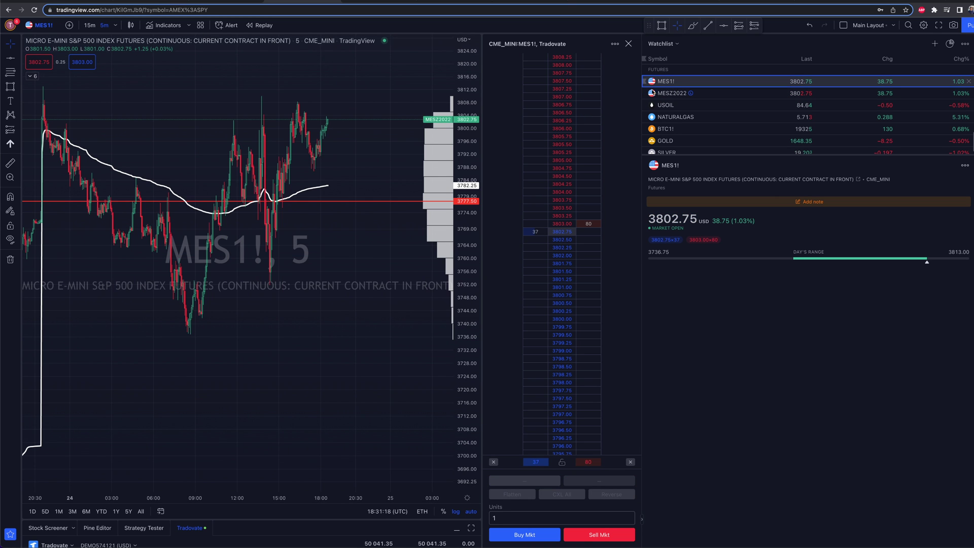
{"action": "left_click", "coordinate": [521, 535]}
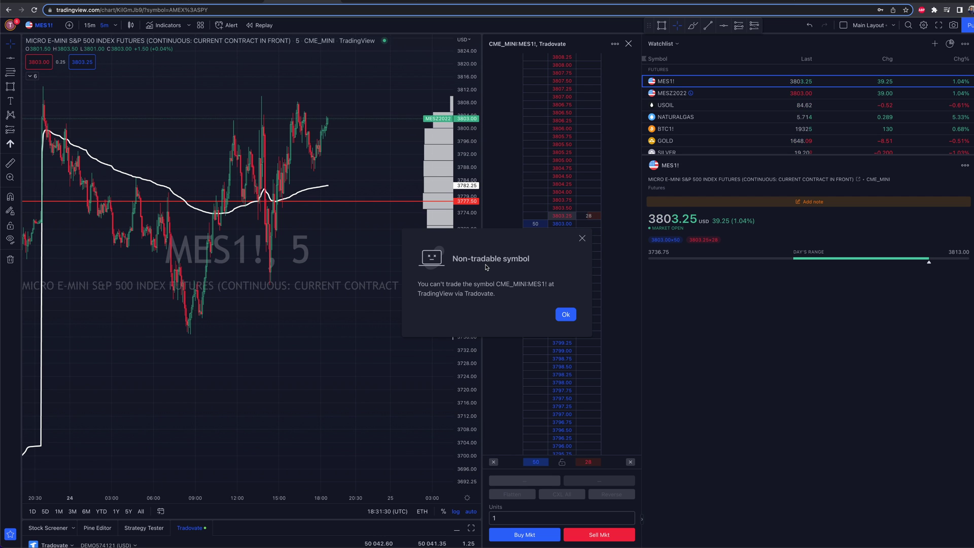
{"action": "left_click", "coordinate": [566, 315]}
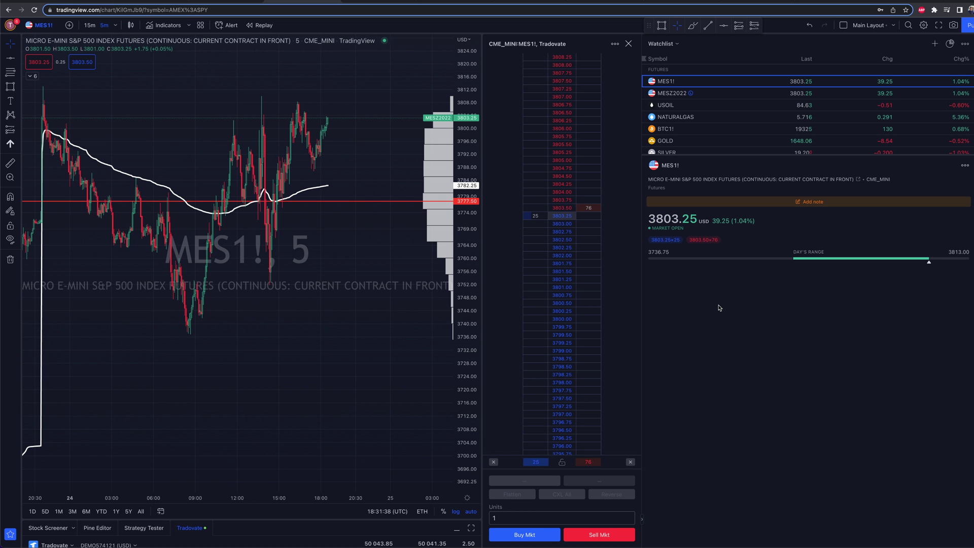
Step: Switch back to MESZ2022 and close the long with a 3804.00 sell limit from the DOM
{"action": "left_click", "coordinate": [718, 93]}
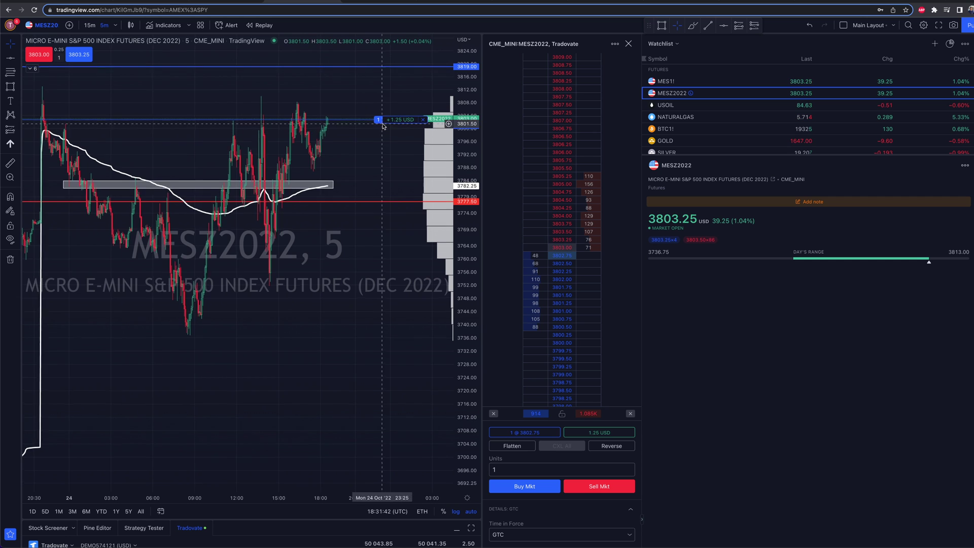
{"action": "scroll", "coordinate": [386, 133], "scroll_direction": "up", "scroll_amount": 1}
{"action": "scroll", "coordinate": [406, 152], "scroll_direction": "up", "scroll_amount": 1}
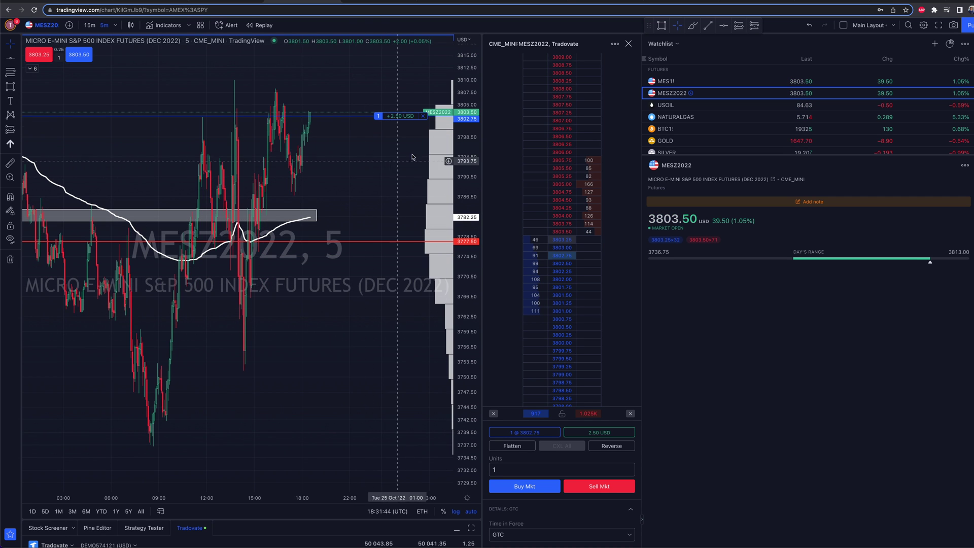
{"action": "left_click", "coordinate": [588, 216]}
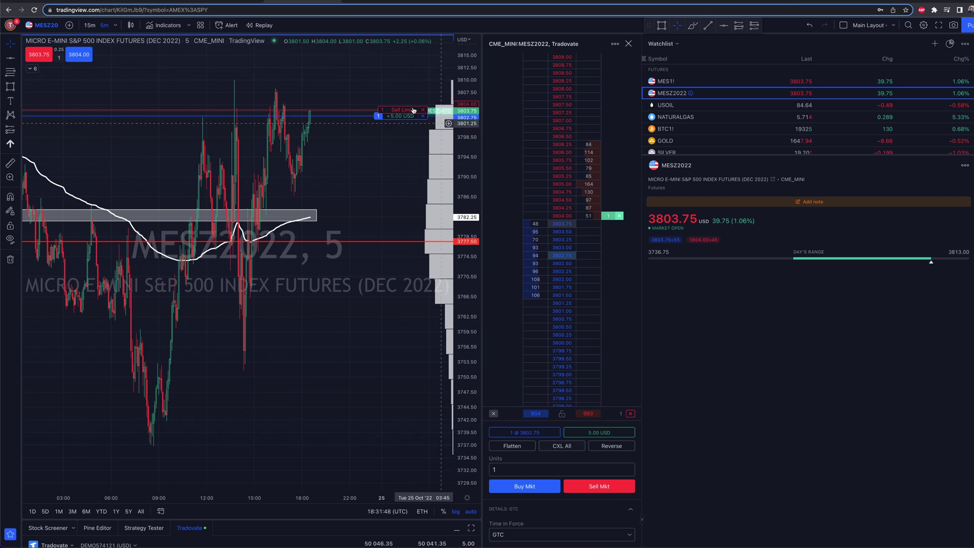
{"action": "scroll", "coordinate": [356, 132], "scroll_direction": "up", "scroll_amount": 2}
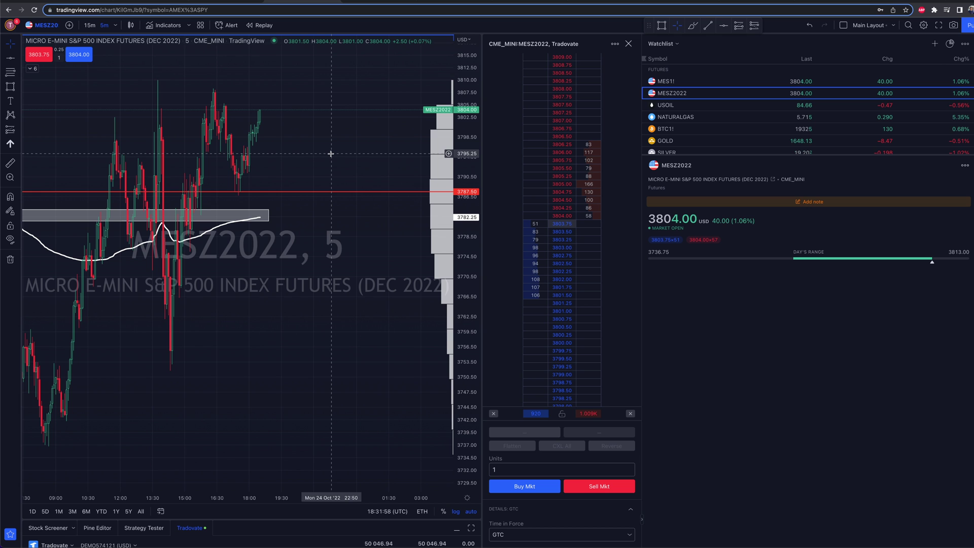
{"action": "scroll", "coordinate": [344, 302], "scroll_direction": "left", "scroll_amount": 5}
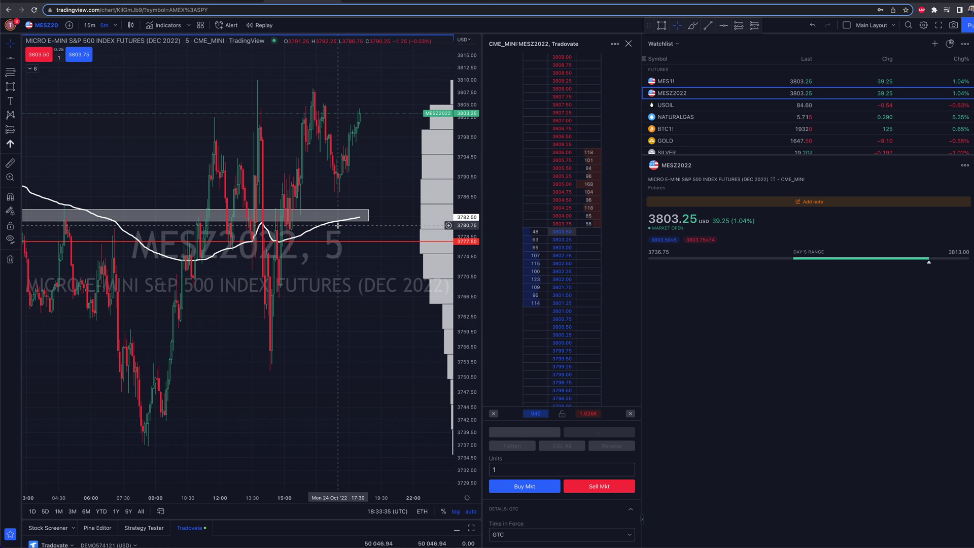
Step: Disconnect Tradovate, reconnect to the demo account (50 046.94), and shrink the panel to show MESZ2022
{"action": "left_click", "coordinate": [471, 528]}
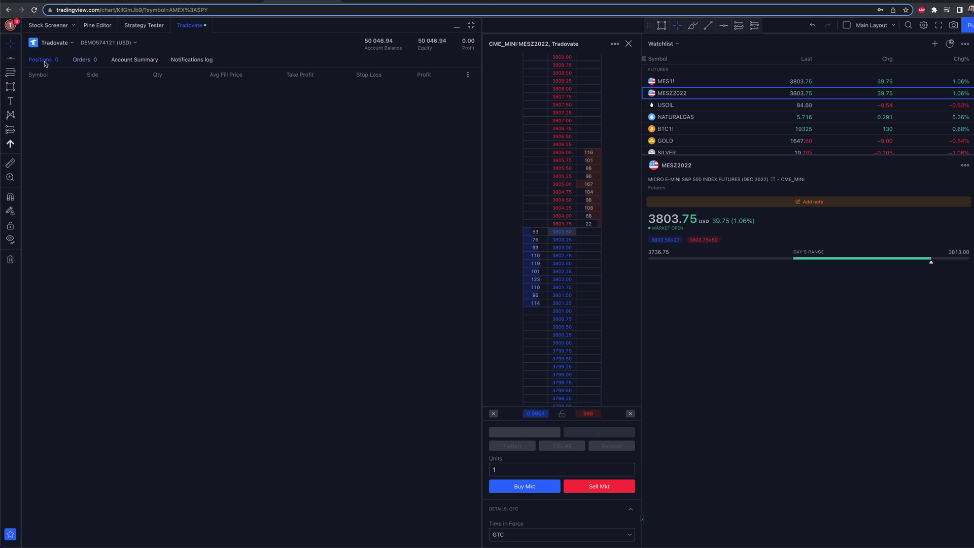
{"action": "left_click", "coordinate": [54, 42]}
{"action": "left_click", "coordinate": [59, 122]}
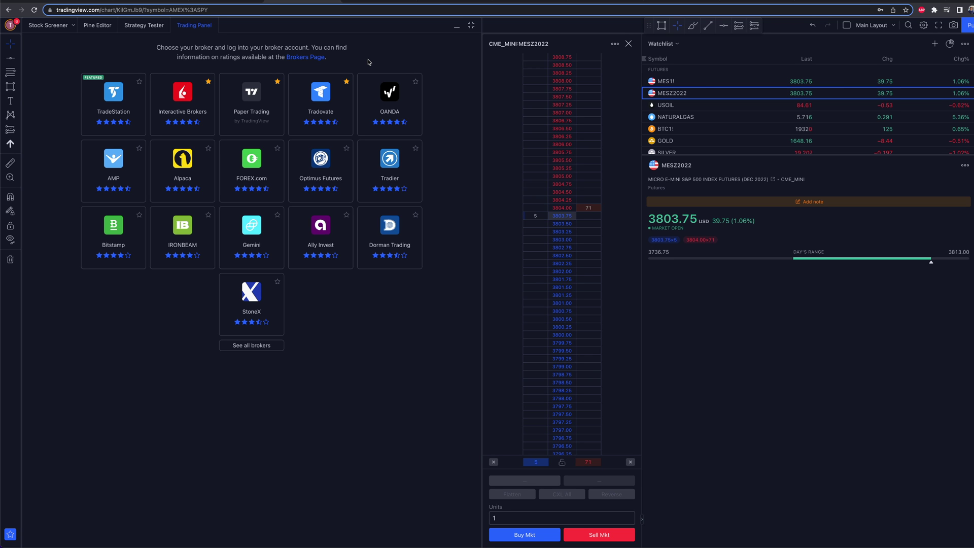
{"action": "left_click", "coordinate": [347, 90]}
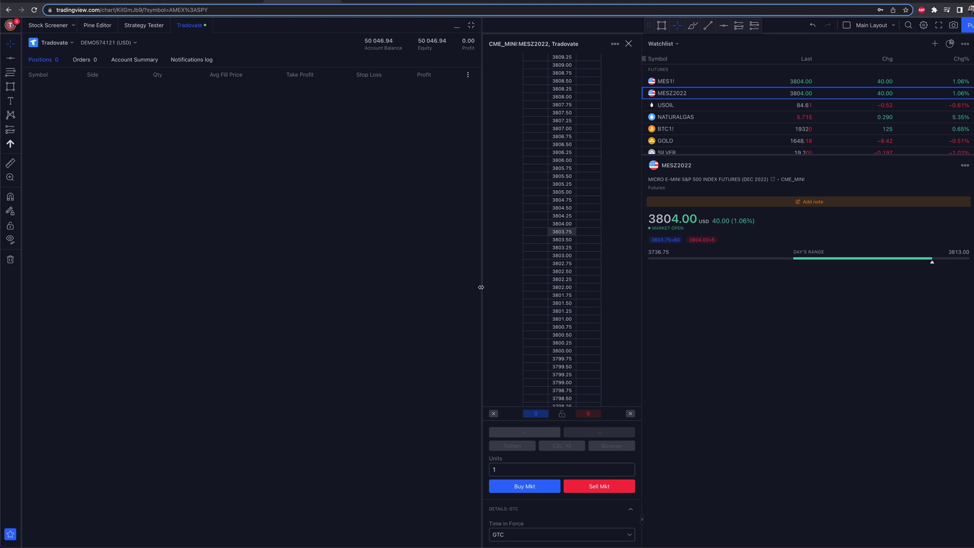
{"action": "left_click", "coordinate": [456, 30]}
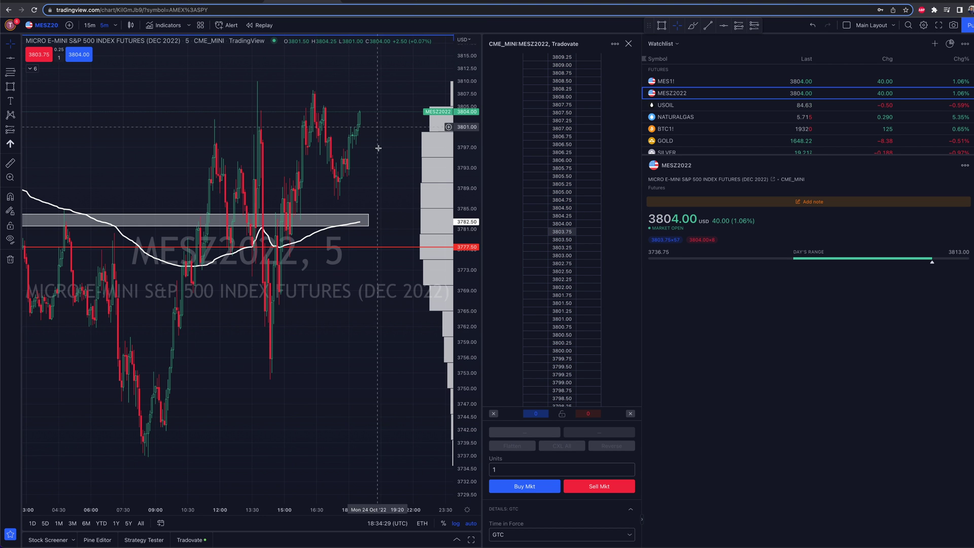
Step: Open the Tradovate order panel for MESZ2, showing a 3804.00 Day limit order
{"action": "scroll", "coordinate": [383, 167], "scroll_direction": "down", "scroll_amount": 2}
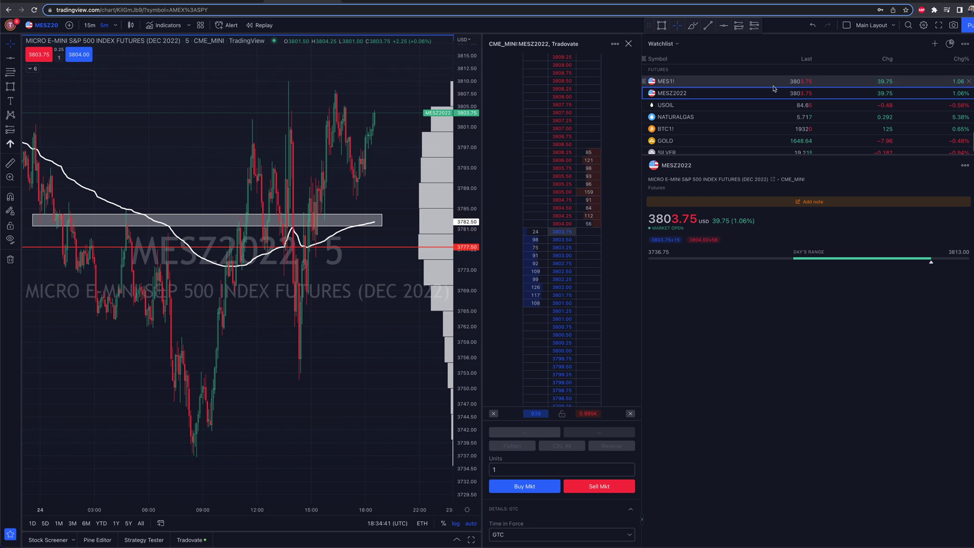
{"action": "left_click", "coordinate": [956, 486]}
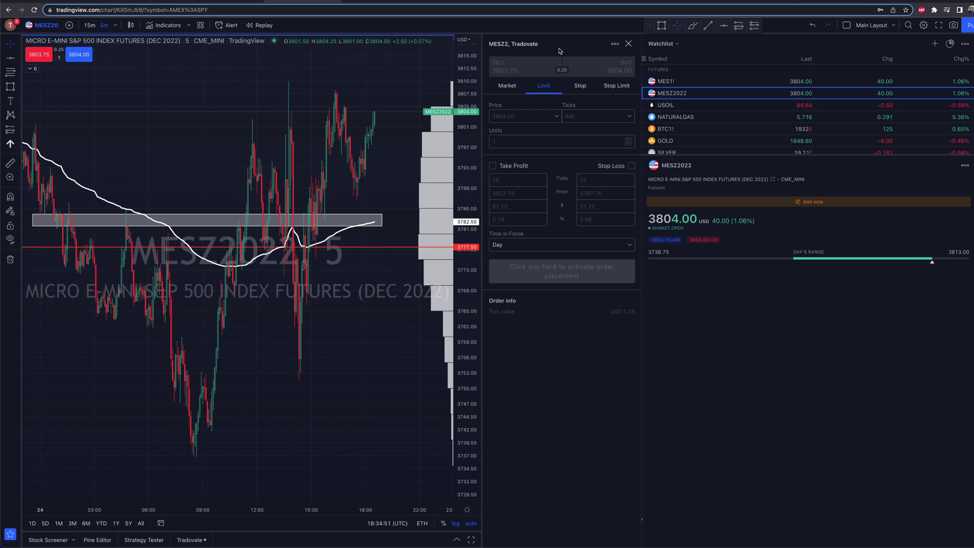
Step: Try the Stop and Market order types, then restore the MESZ2022 DOM ladder beside the chart
{"action": "left_click", "coordinate": [572, 86]}
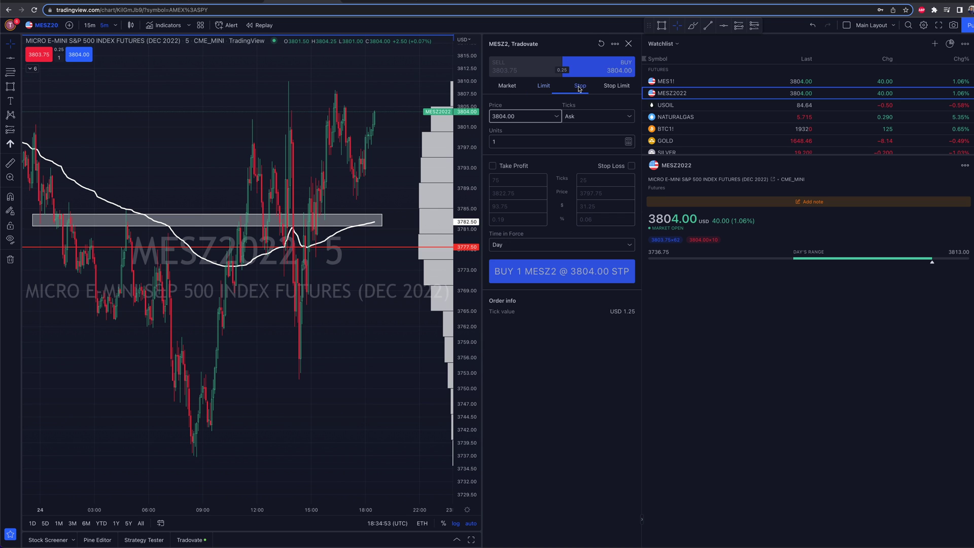
{"action": "left_click", "coordinate": [502, 86]}
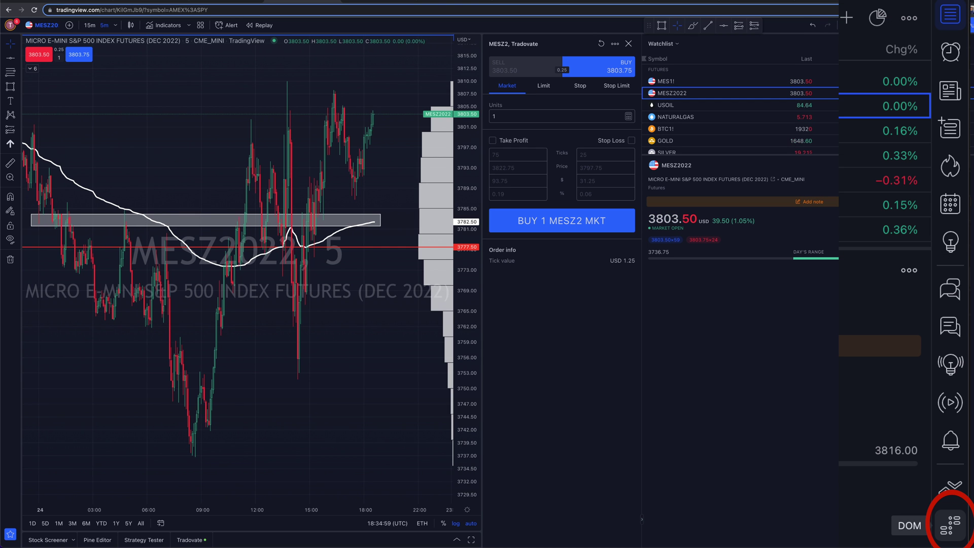
{"action": "left_click", "coordinate": [949, 525]}
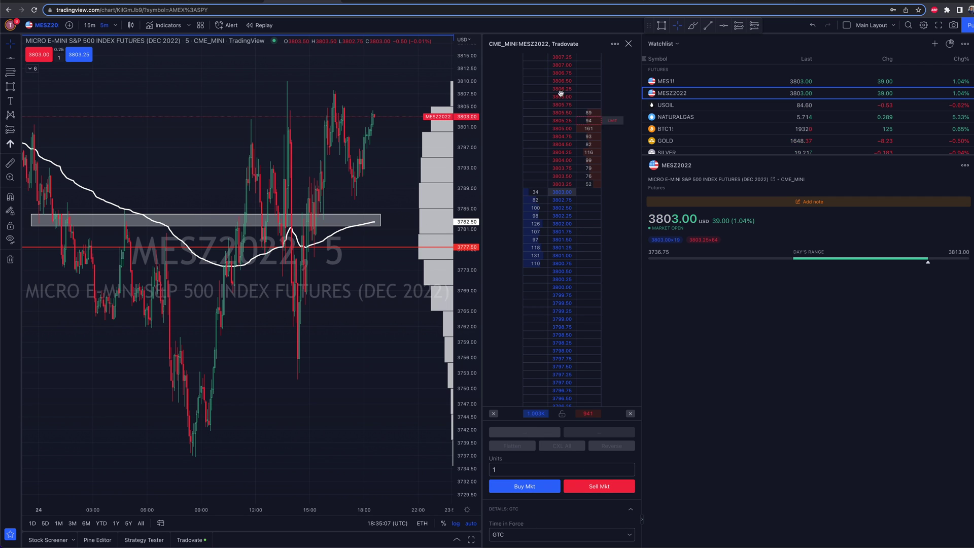
Step: Place a one-contract buy limit at 3801.75 from the DOM, then drag its chart line to 3801.00
{"action": "left_click", "coordinate": [539, 232]}
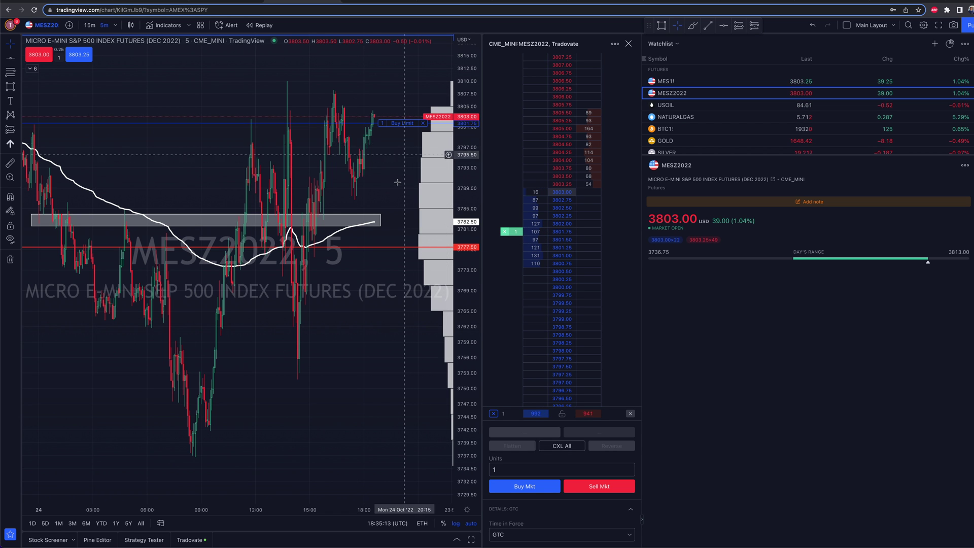
{"action": "scroll", "coordinate": [395, 184], "scroll_direction": "up", "scroll_amount": 3}
{"action": "left_click_drag", "start_coordinate": [394, 124], "coordinate": [390, 129]}
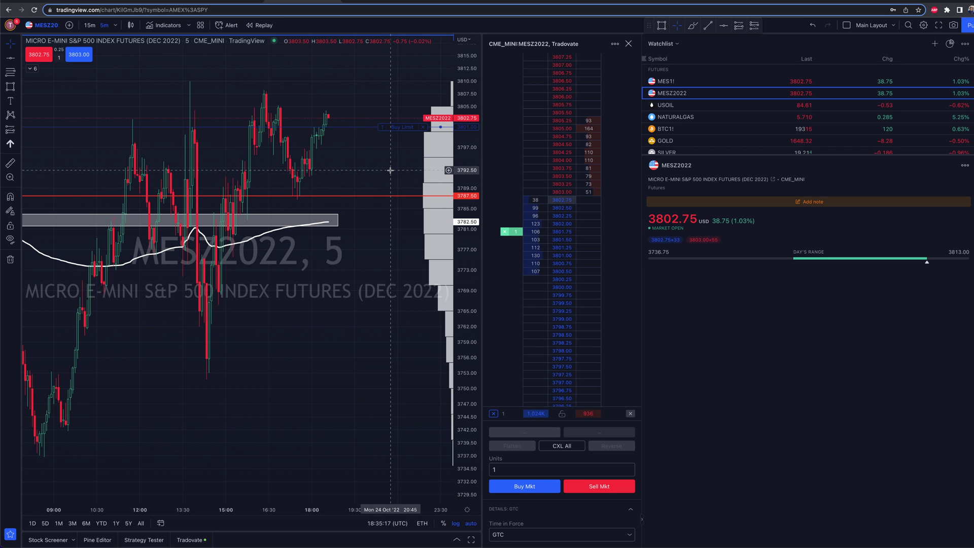